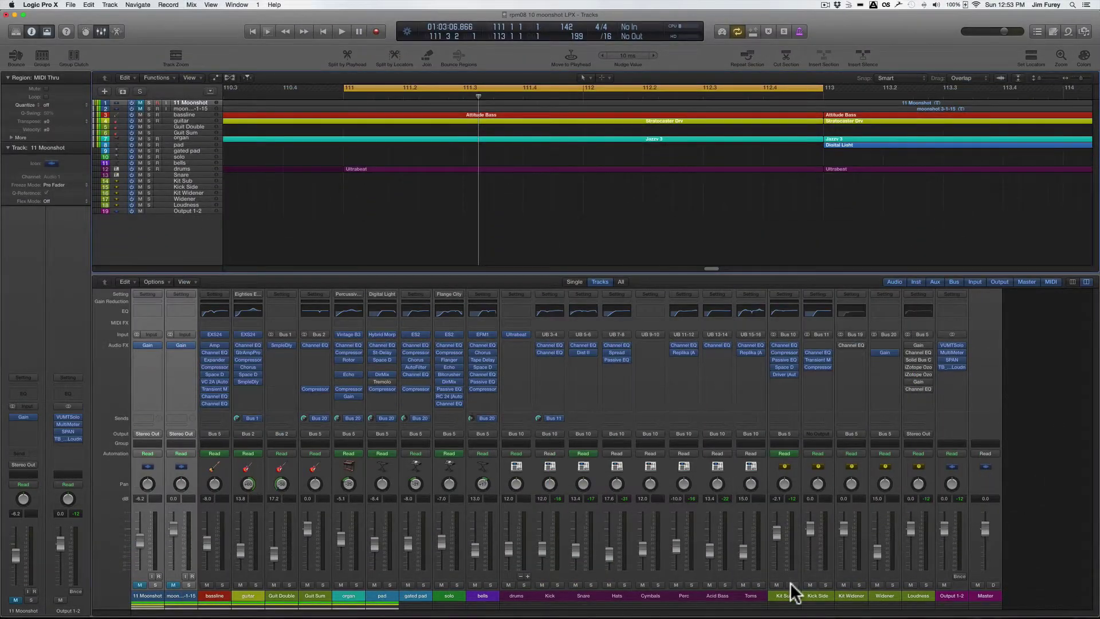
# Step: Solo the Kit Sub channel and play the cycled bars 111–112 to hear it alone
pyautogui.click(791, 584)
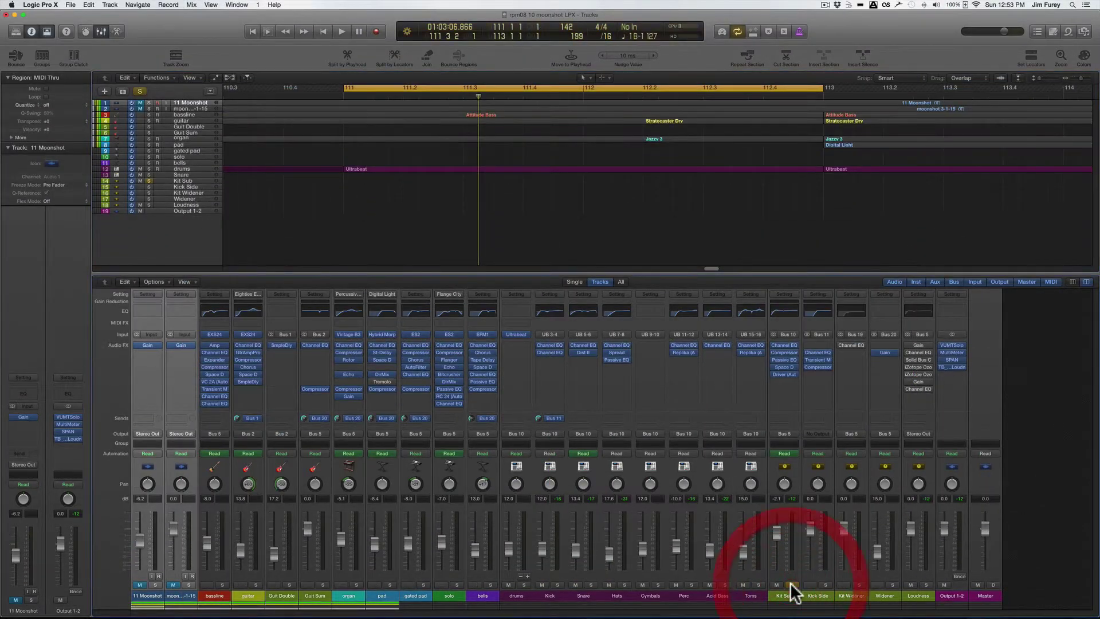
pyautogui.press('space')
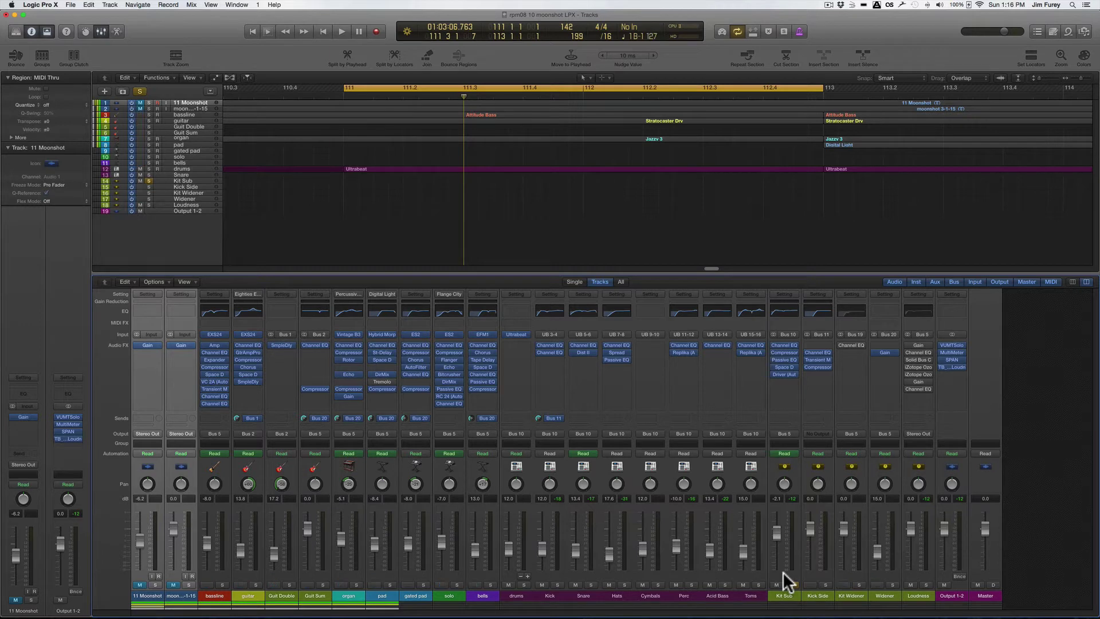
# Step: Add a new send on the Kit Sub channel routed to Bus 19
pyautogui.click(789, 414)
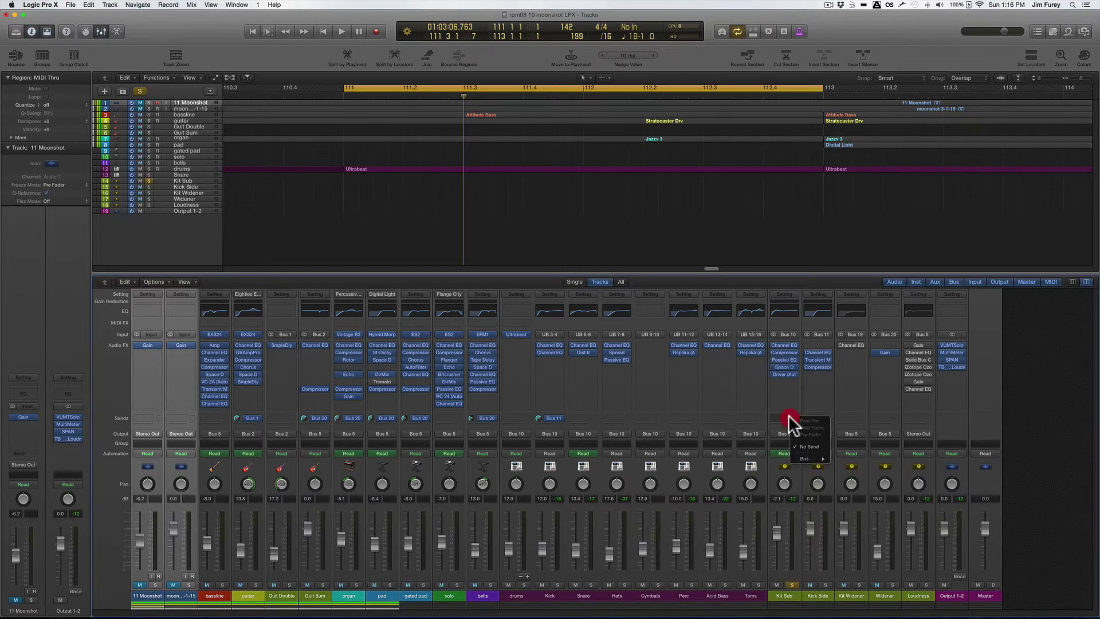
pyautogui.moveTo(803, 455)
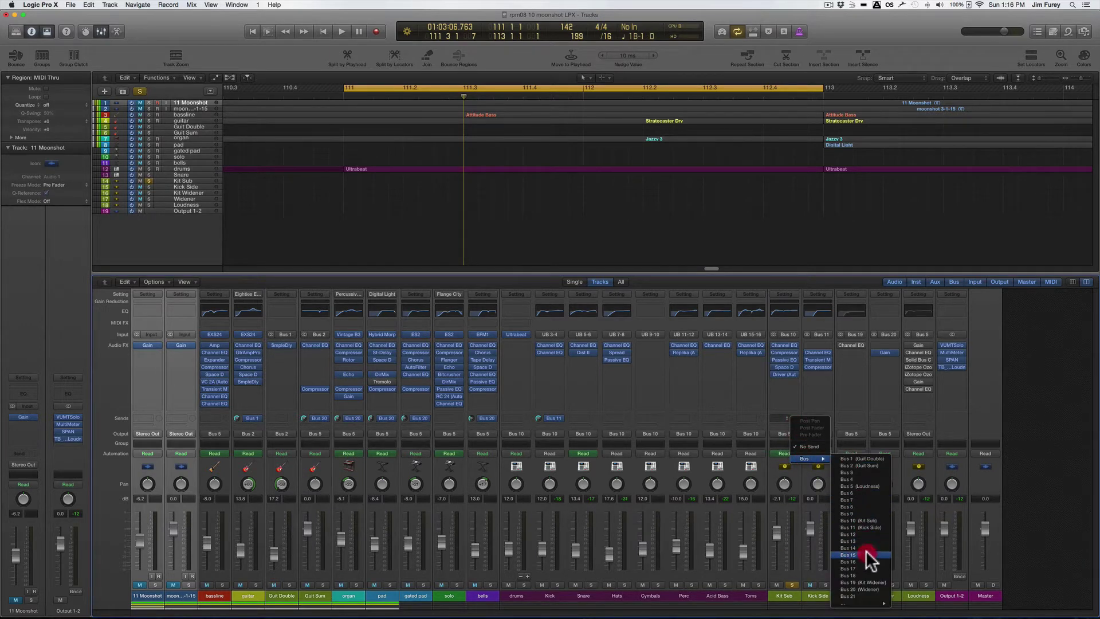
pyautogui.click(866, 580)
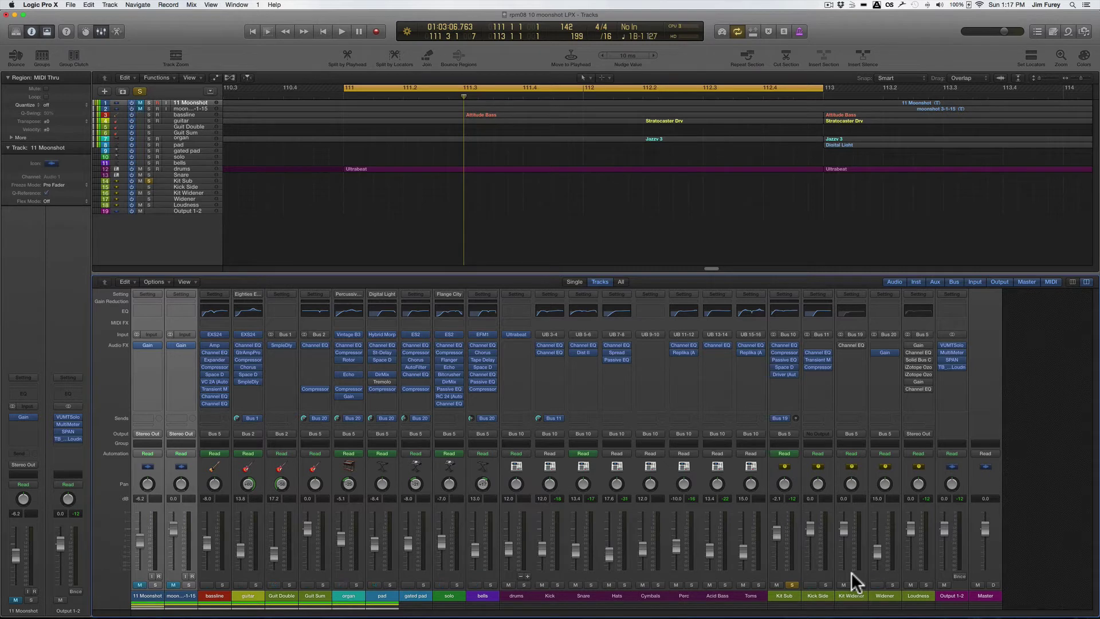
# Step: Set the Kit Sub send level, lower the Kit Widener fader, and insert a Utility Gain plugin
pyautogui.click(795, 416)
pyautogui.moveTo(843, 527); pyautogui.dragTo(847, 610)
pyautogui.click(863, 352)
pyautogui.moveTo(863, 352); pyautogui.dragTo(971, 442)
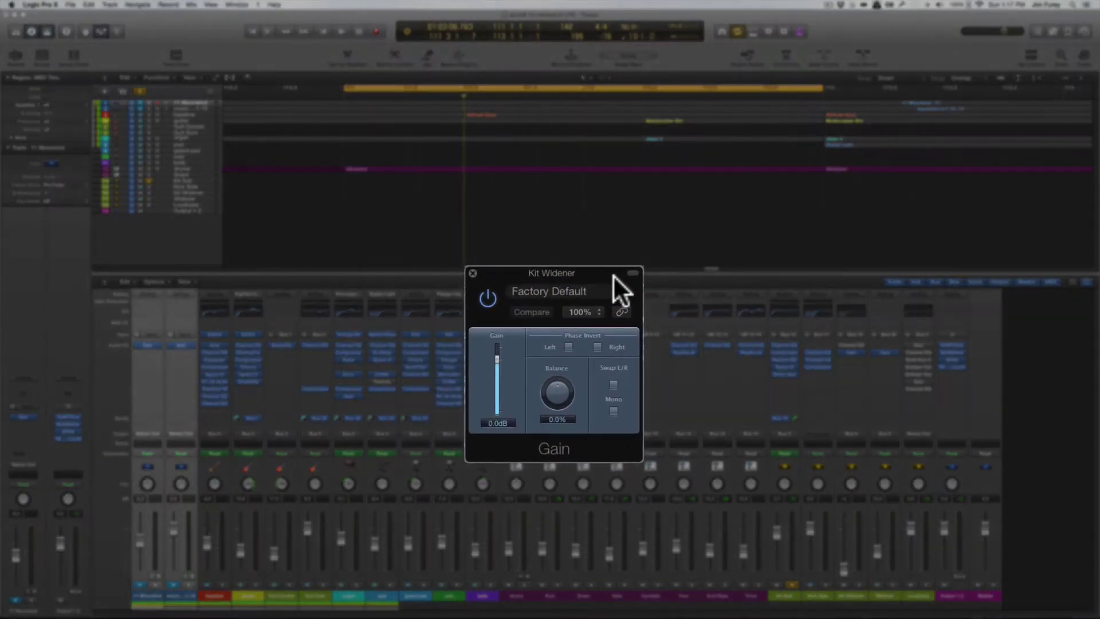
# Step: Enable Swap L/R plus Phase Invert Left and Right in the Kit Widener Gain plugin
pyautogui.click(612, 384)
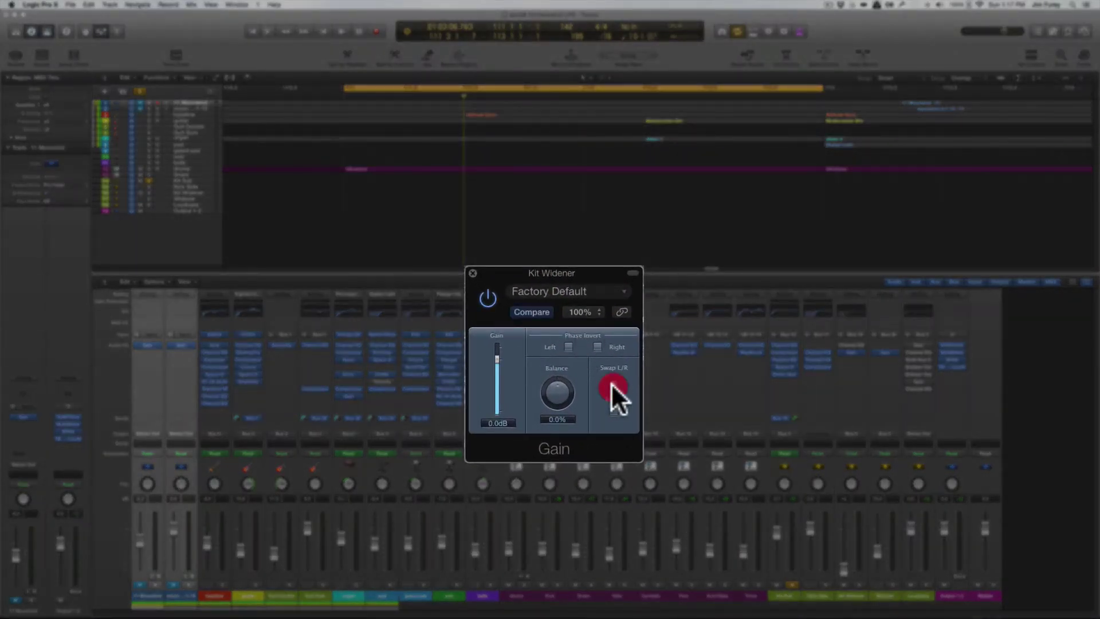
pyautogui.click(569, 346)
pyautogui.click(597, 347)
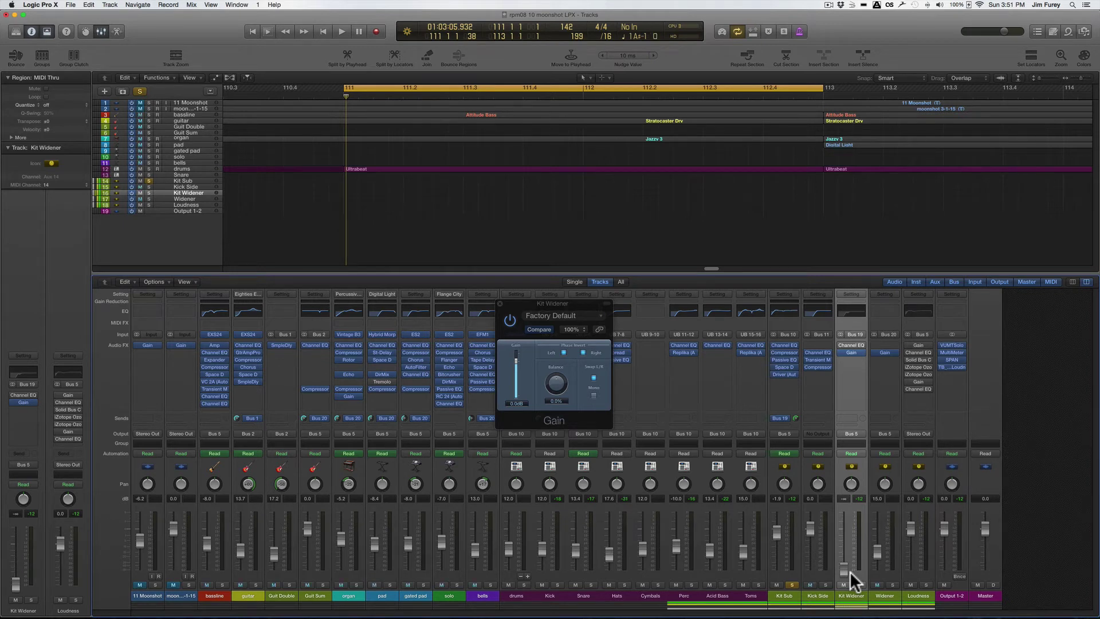
# Step: Open the MultiMeter window on the Output 1-2 strip
pyautogui.click(954, 352)
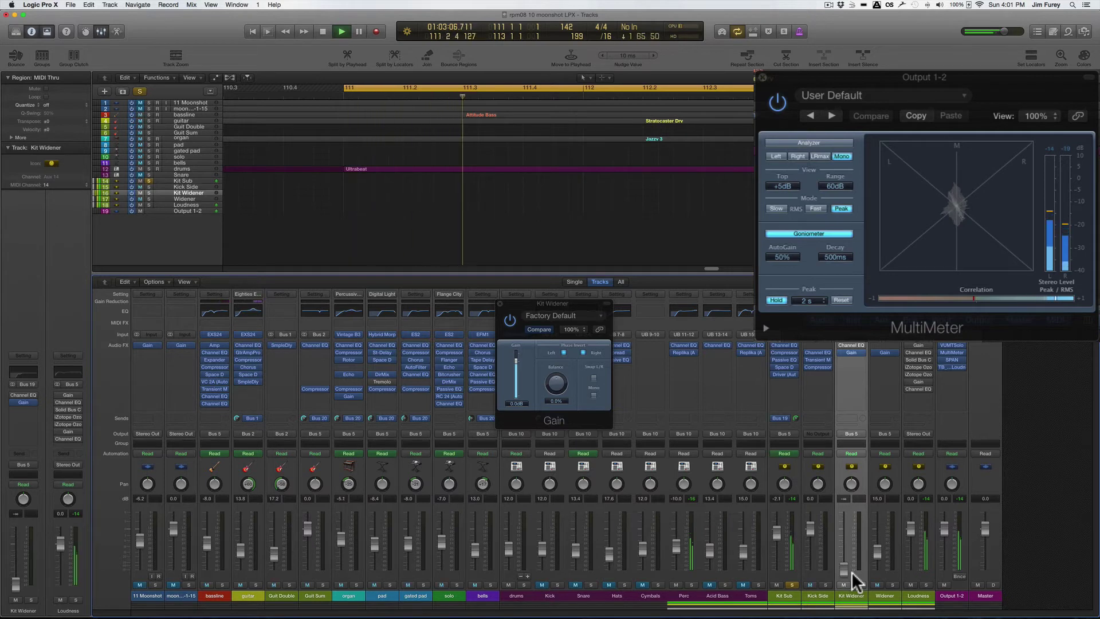
# Step: Raise the Kit Widener fader from -∞ into the mix during playback
pyautogui.click(844, 568)
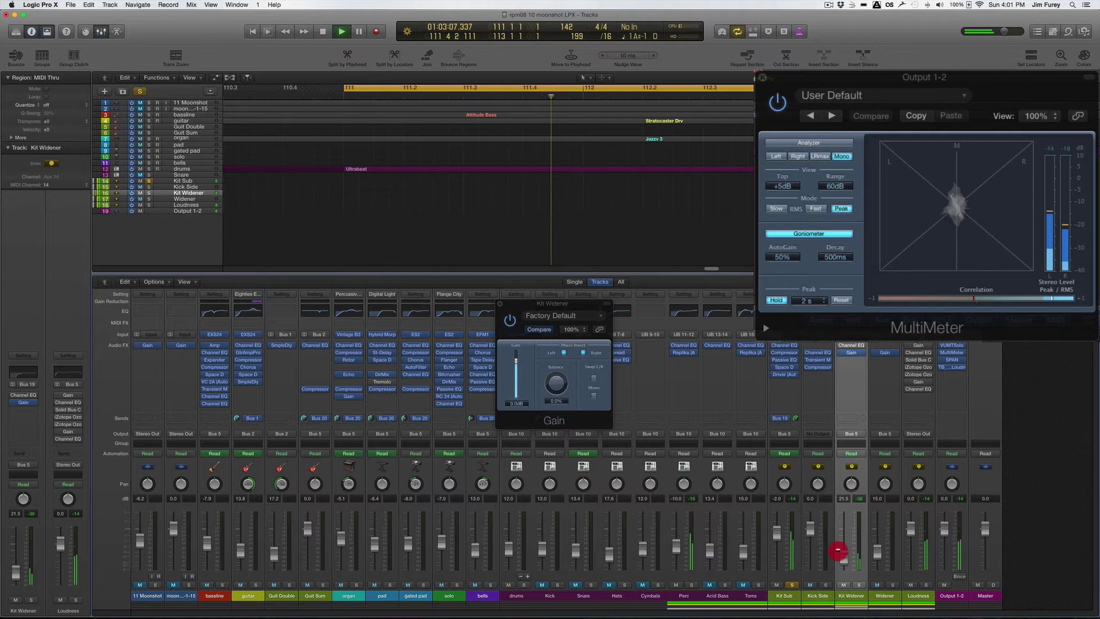
pyautogui.moveTo(843, 566); pyautogui.dragTo(835, 493)
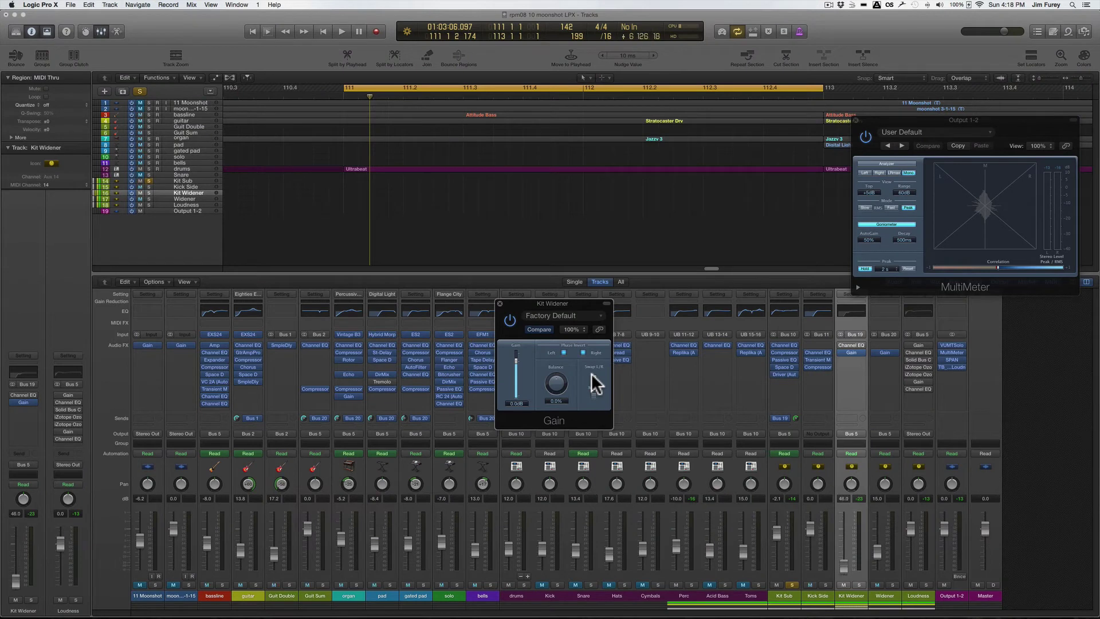
# Step: Turn off both Phase Invert options and Swap L/R, then play bars 111–112 to compare
pyautogui.click(564, 352)
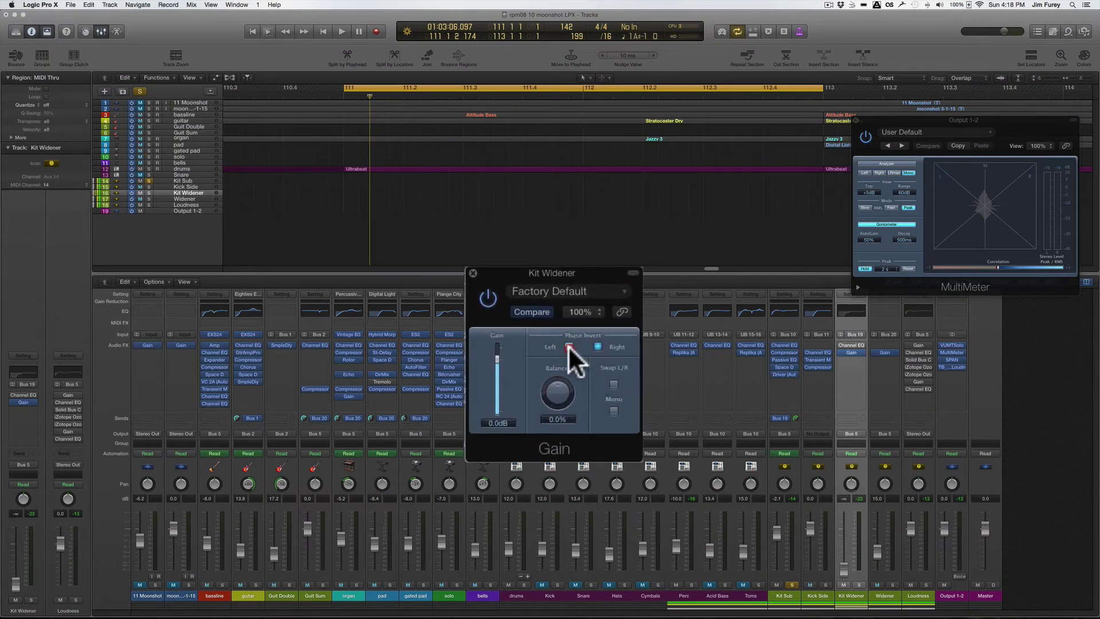
pyautogui.click(598, 346)
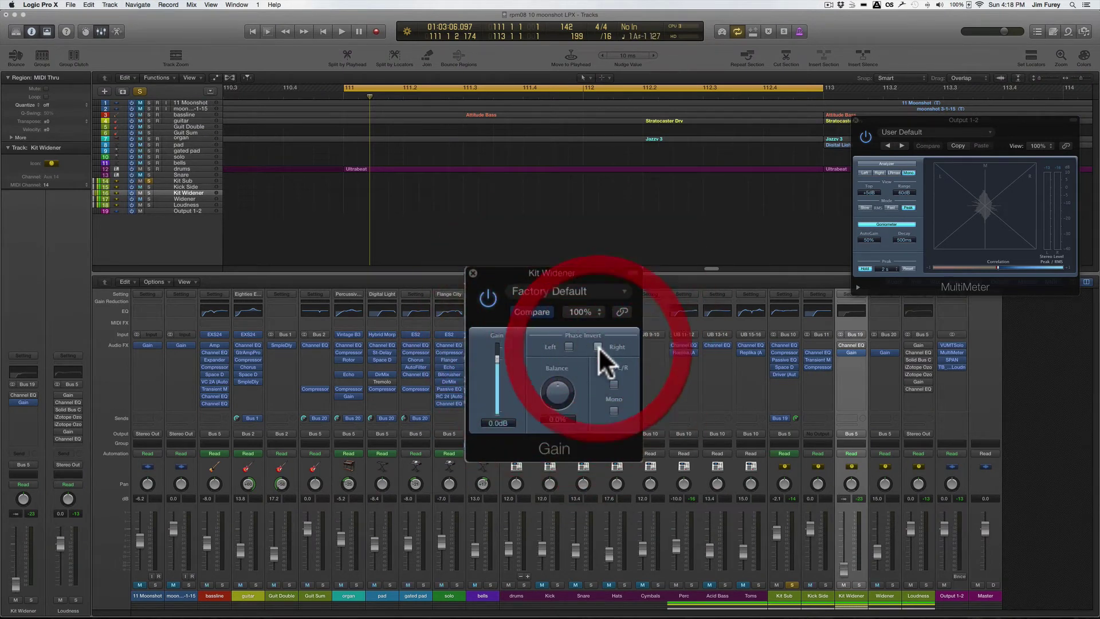
pyautogui.click(614, 382)
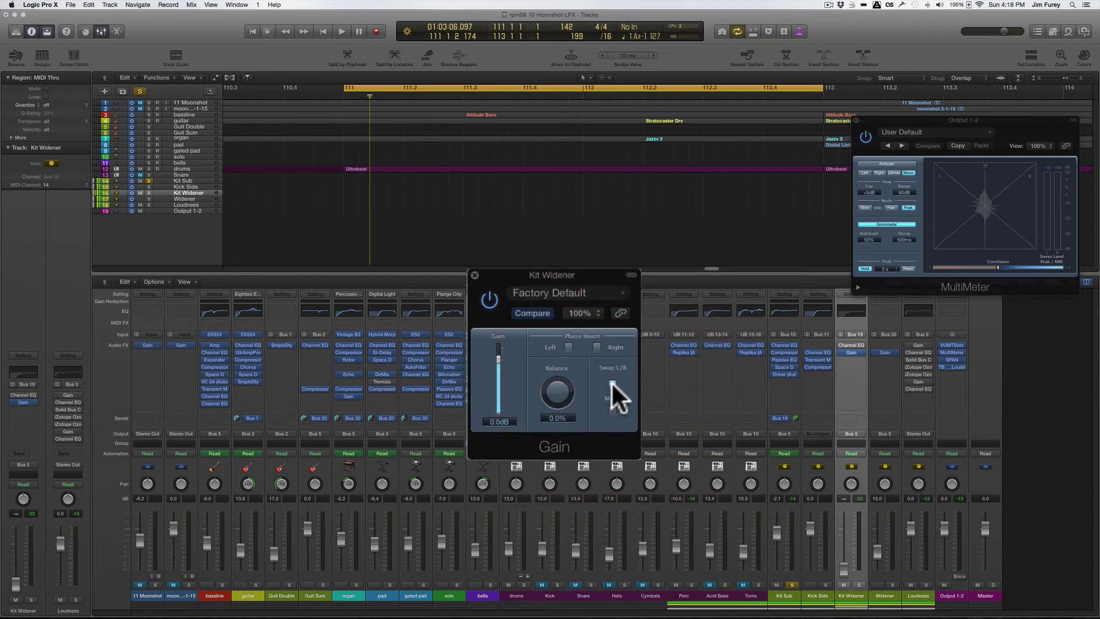
pyautogui.press('space')
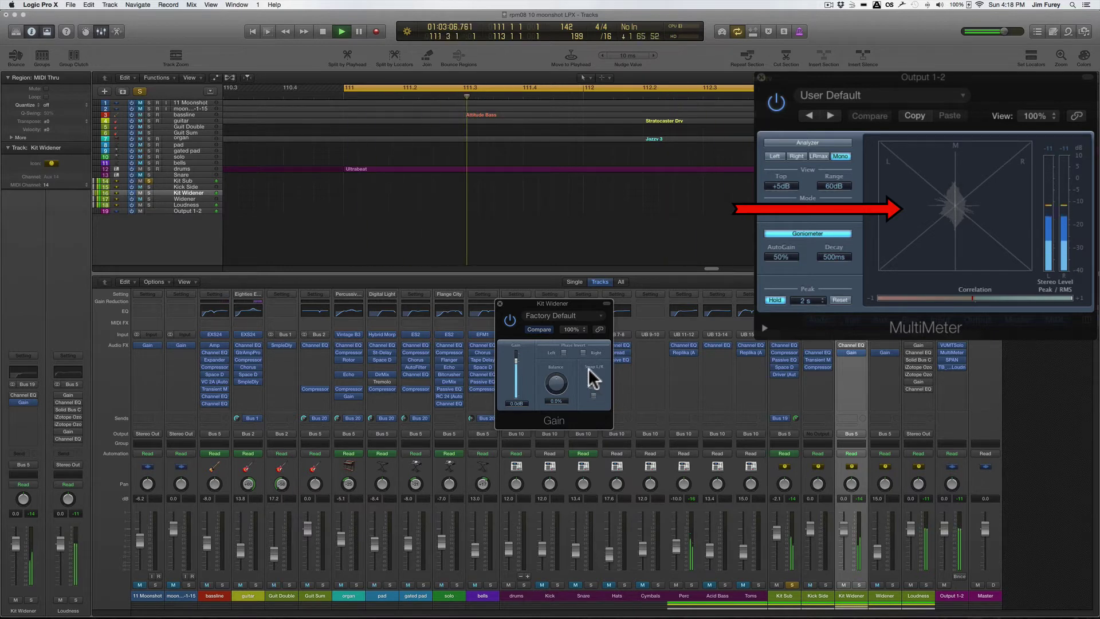
# Step: Re-enable Phase Invert Left and Right in the Kit Widener Gain plugin
pyautogui.click(564, 354)
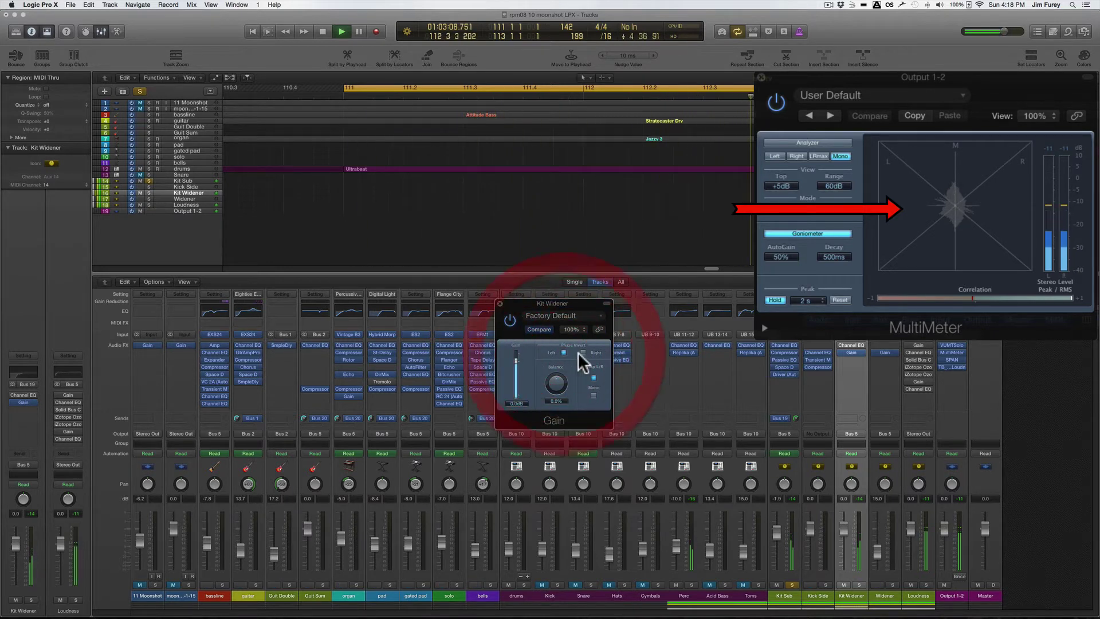
pyautogui.click(583, 352)
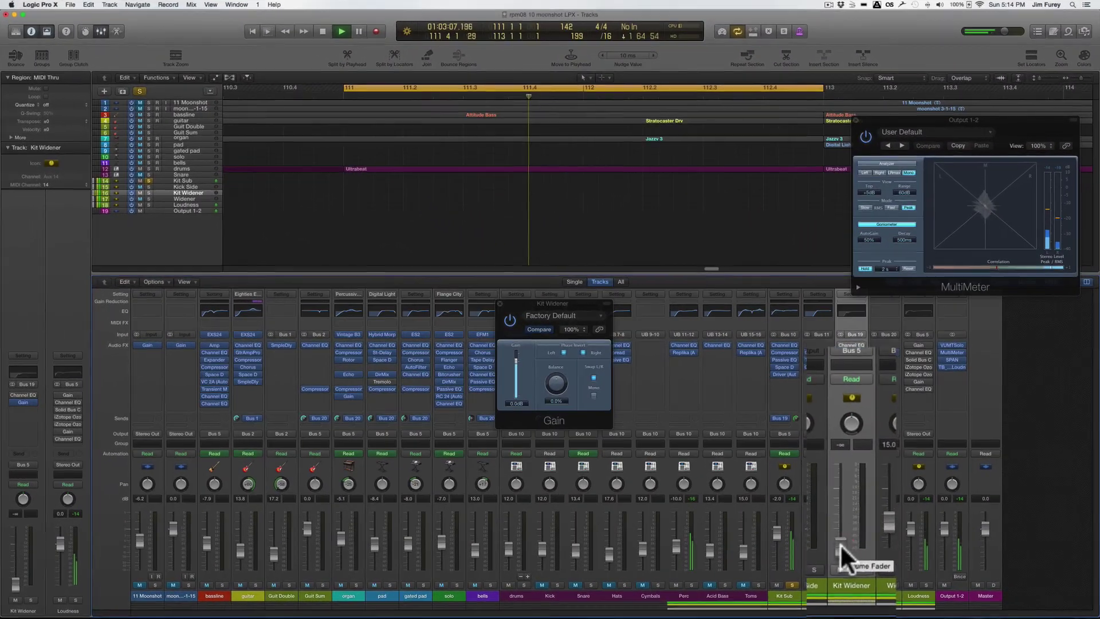
# Step: Drag the Kit Widener fader up from -∞ while bars 111–112 play
pyautogui.moveTo(840, 544); pyautogui.dragTo(829, 502)
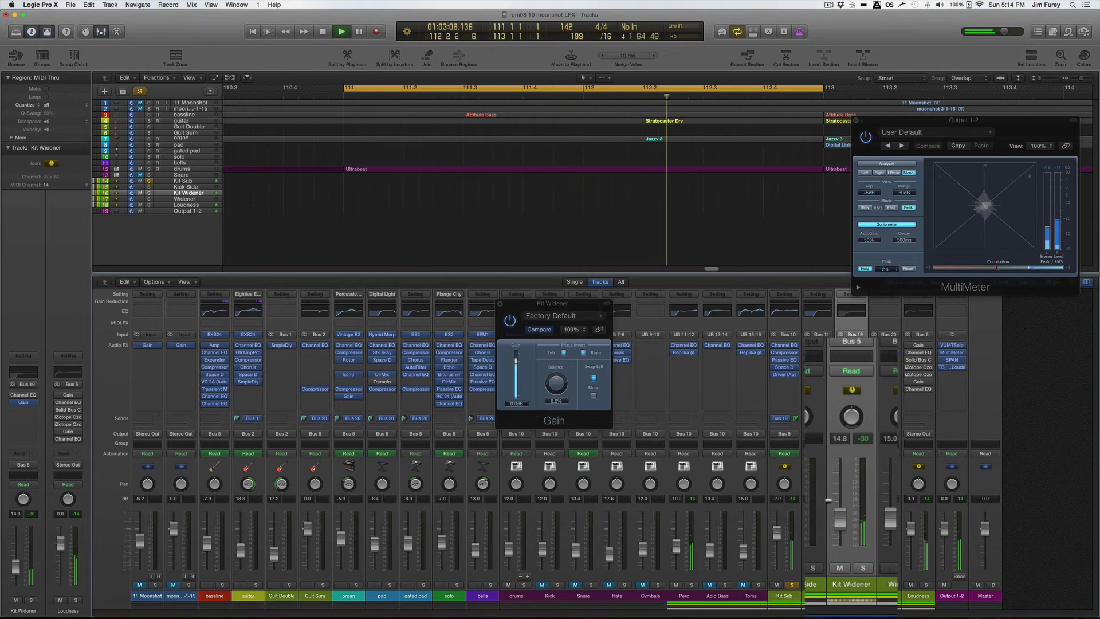
# Step: Fine-tune the Kit Widener level, then mute and unmute it twice to A/B the widening
pyautogui.click(826, 499)
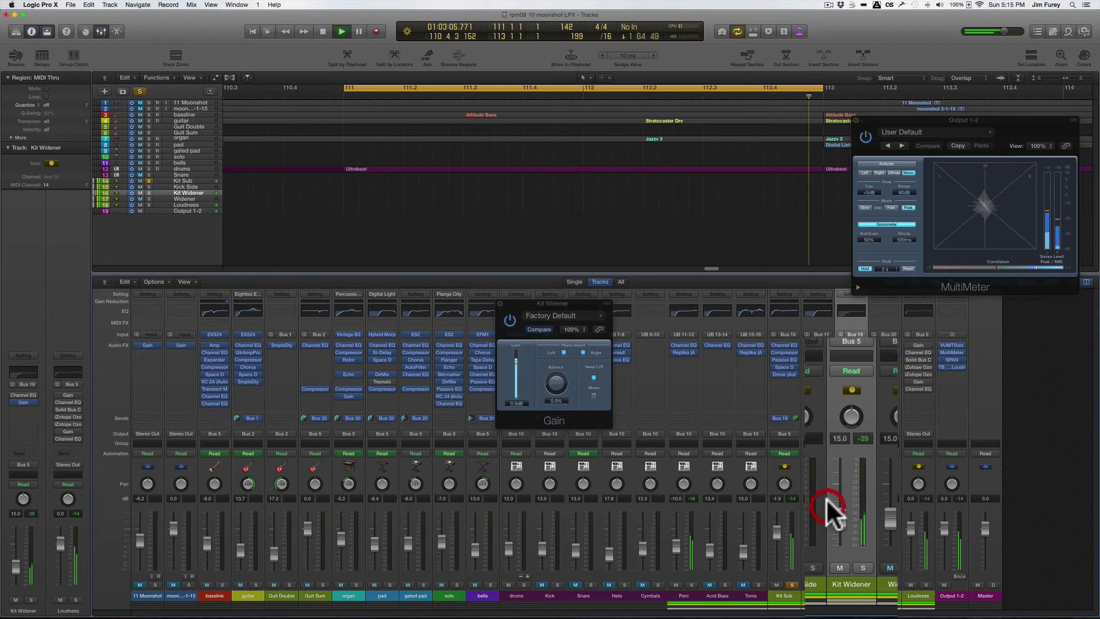
pyautogui.click(838, 566)
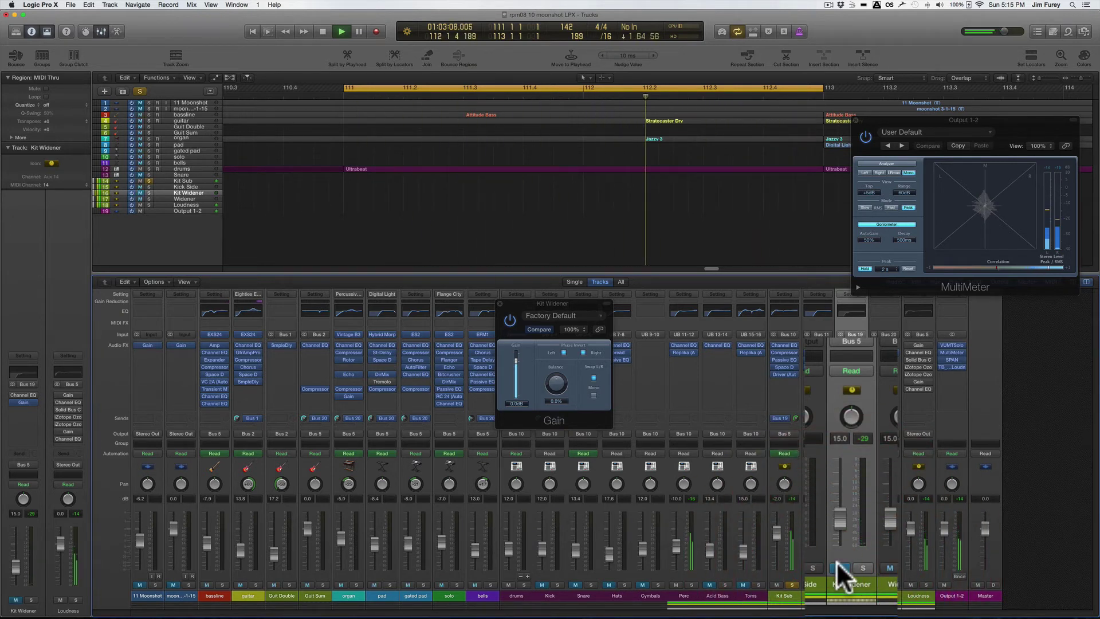
pyautogui.click(838, 567)
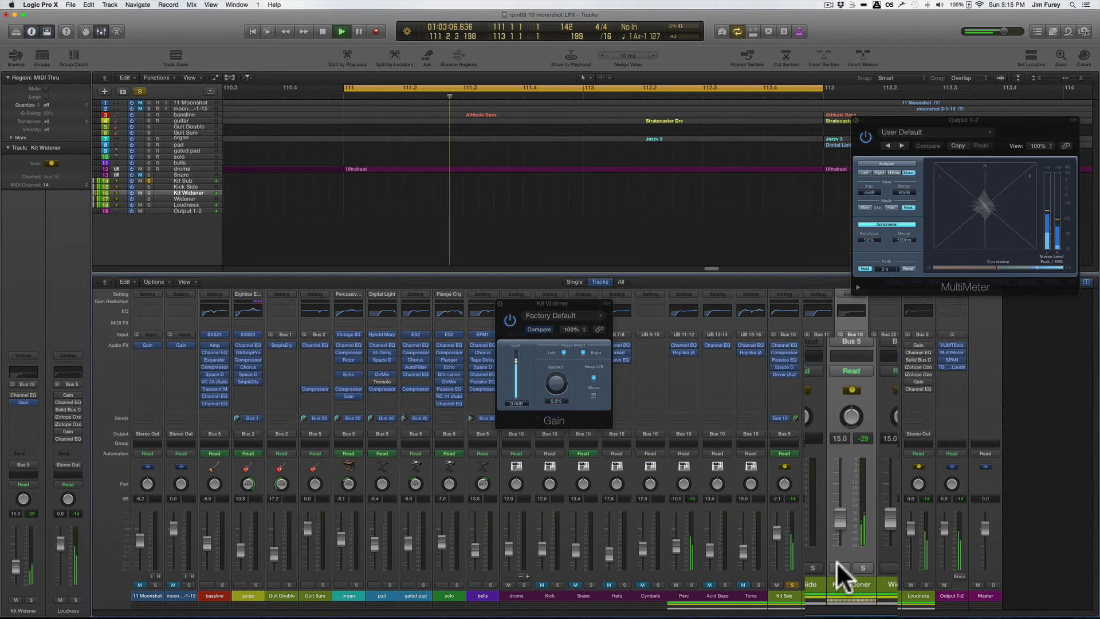
pyautogui.click(838, 566)
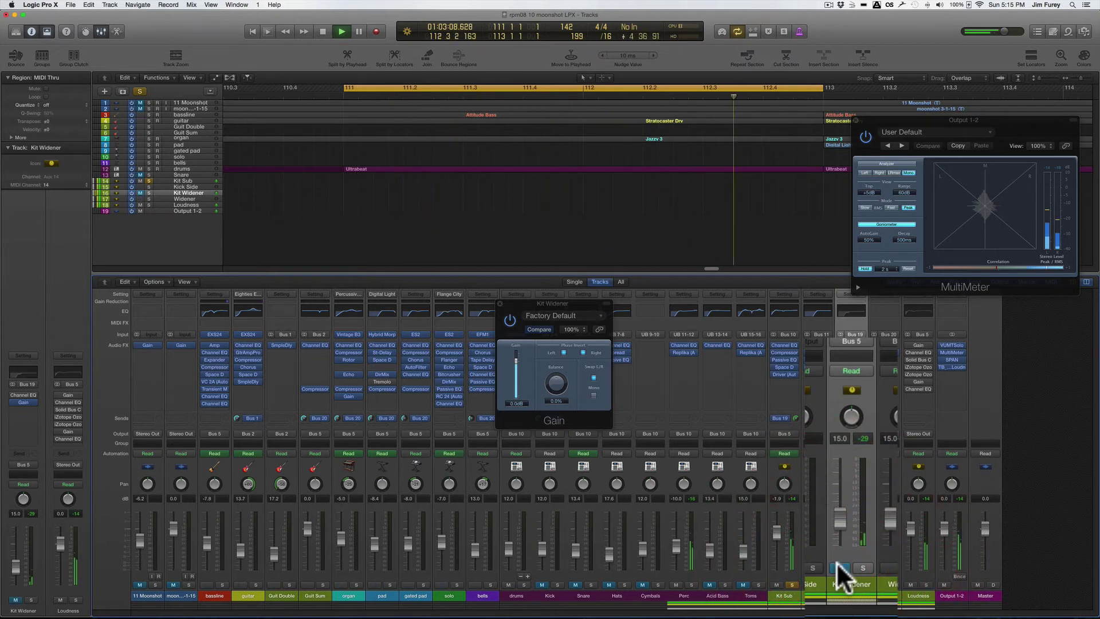
pyautogui.click(838, 566)
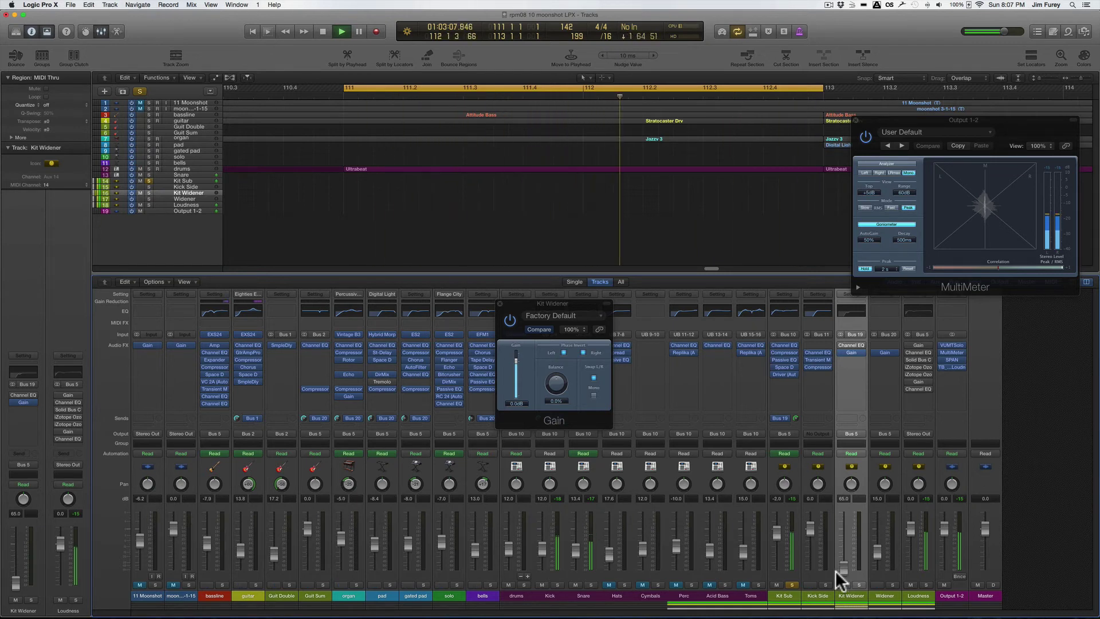
# Step: Bring the Kit Widener fader up past -17 dB to about -10 dB during playback
pyautogui.click(845, 566)
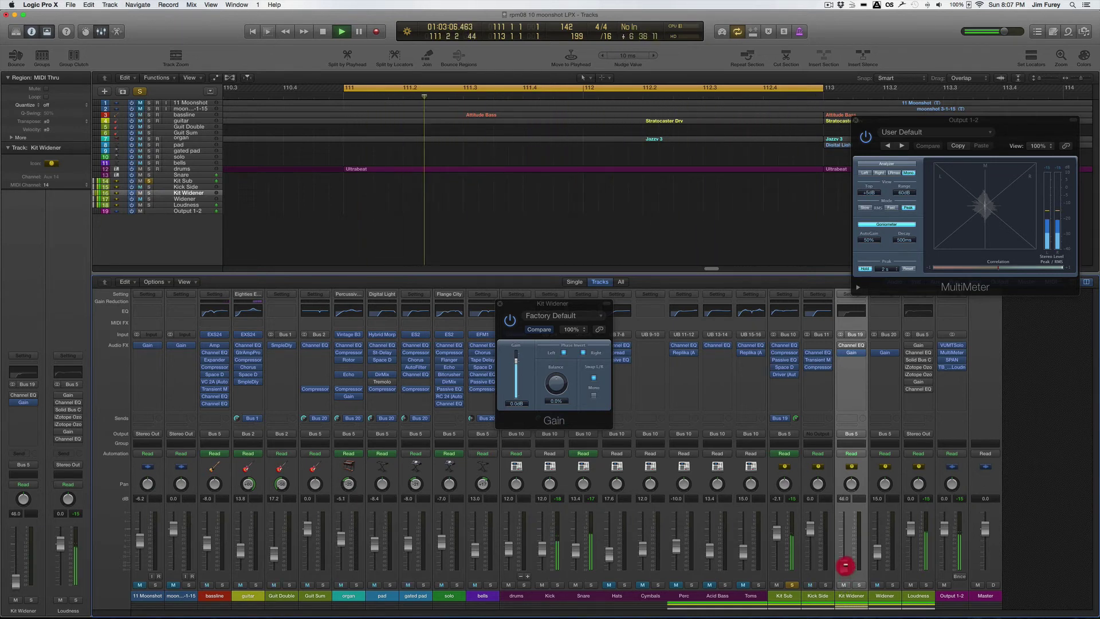
pyautogui.moveTo(845, 567); pyautogui.dragTo(841, 537)
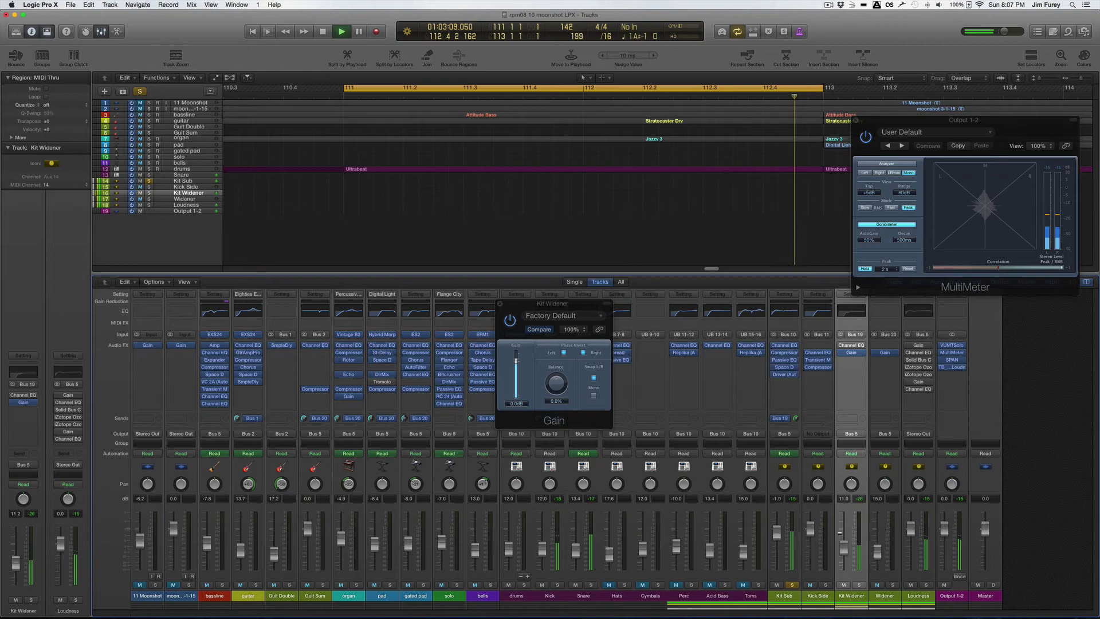
pyautogui.moveTo(841, 537); pyautogui.dragTo(838, 529)
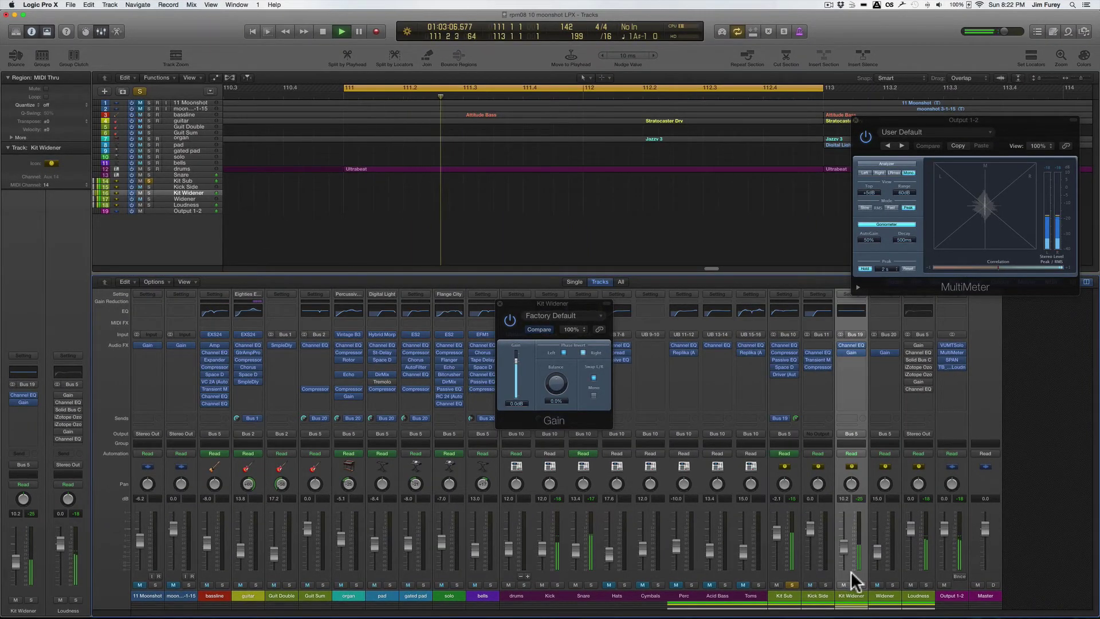
# Step: Open the Kit Widener Channel EQ and set its processing mode to Mid Only
pyautogui.click(850, 345)
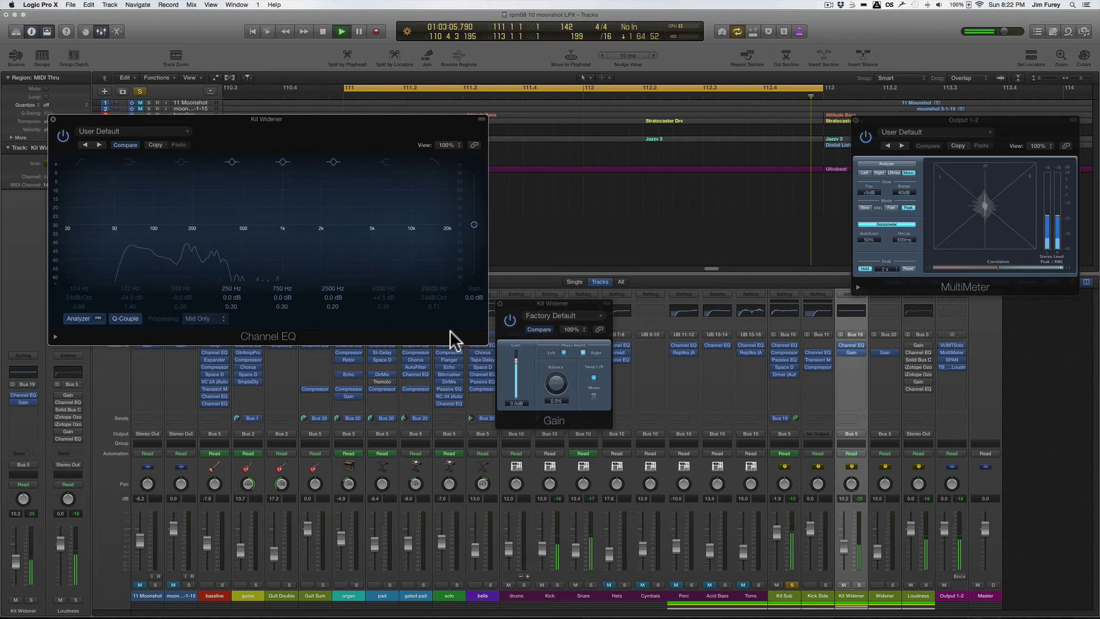
pyautogui.click(199, 318)
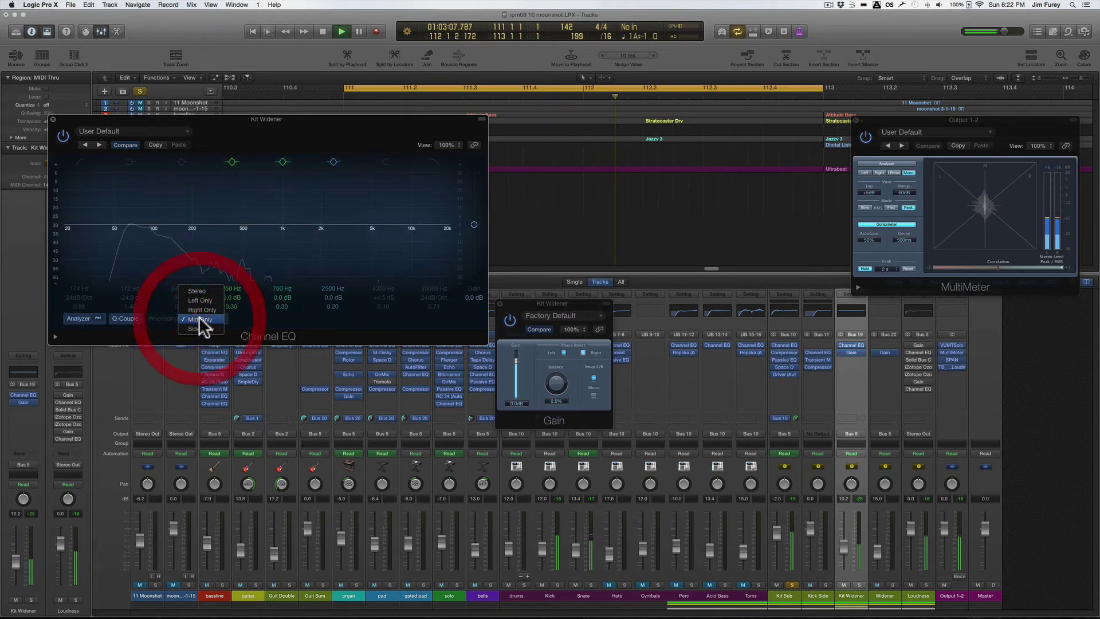
pyautogui.click(200, 320)
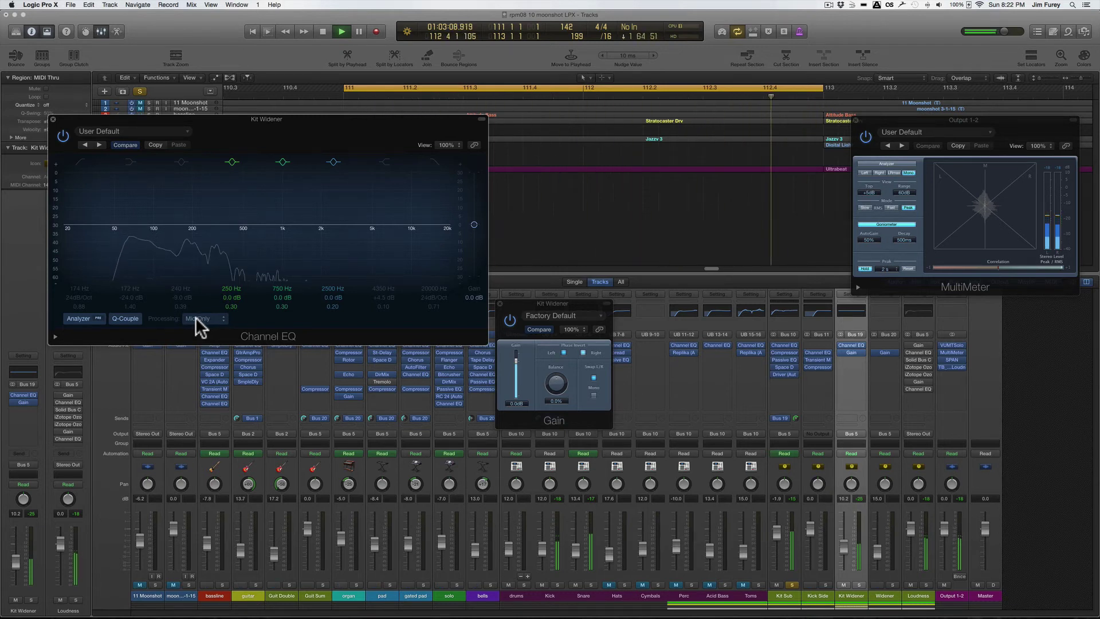
# Step: Enable a 174 Hz, 24 dB/Oct low cut and a -9 dB dip at 240 Hz, with output gain at -6.0 dB
pyautogui.click(79, 163)
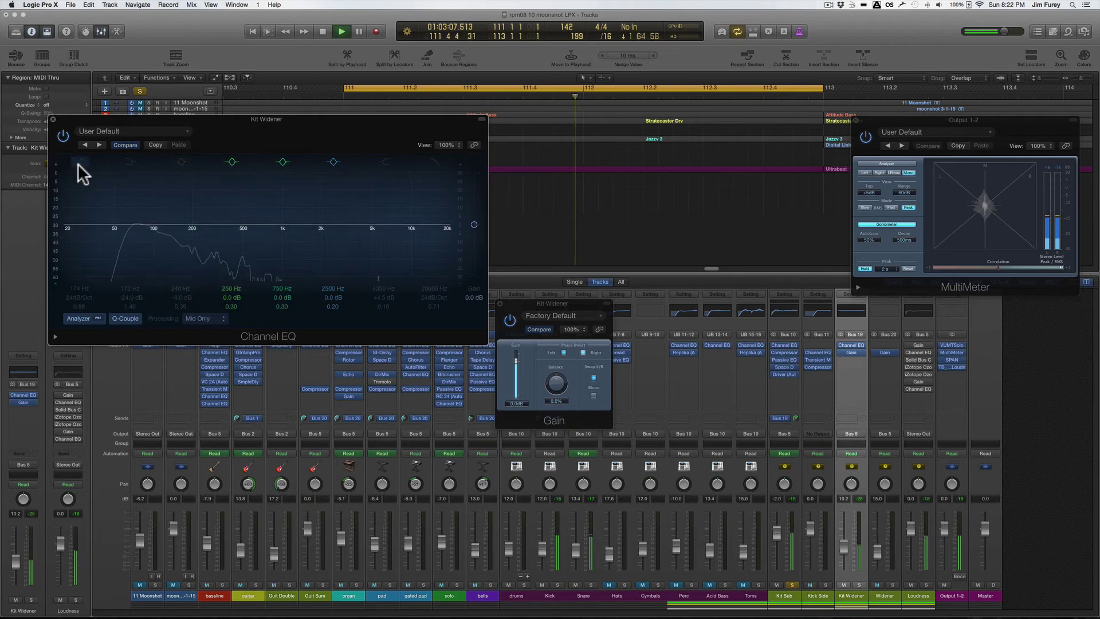
pyautogui.click(181, 163)
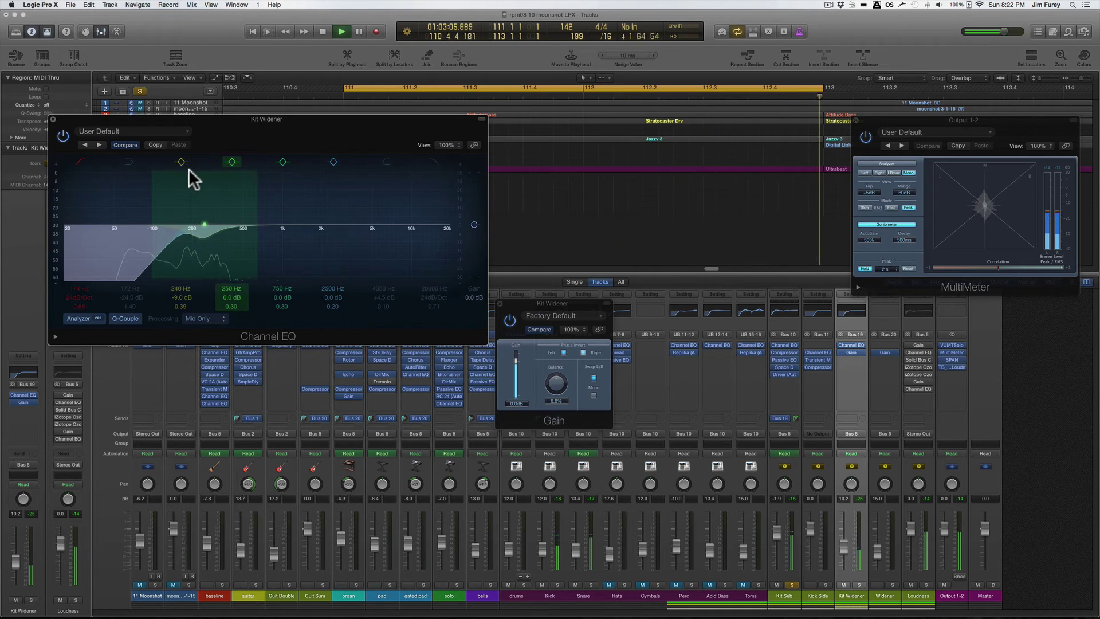
pyautogui.moveTo(474, 225); pyautogui.dragTo(474, 240)
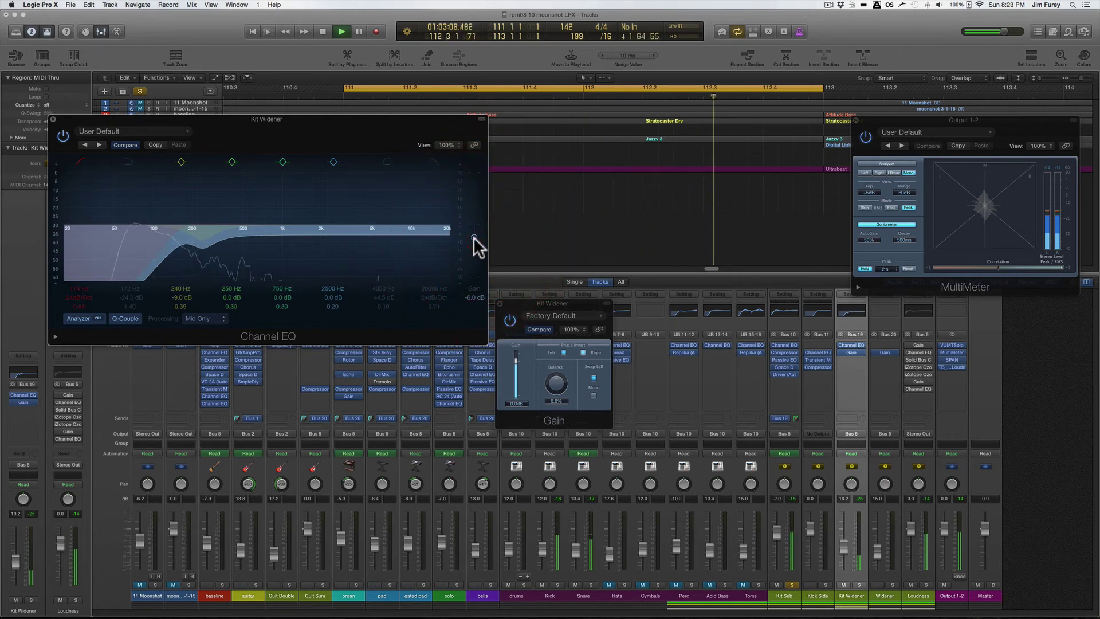
pyautogui.click(840, 345)
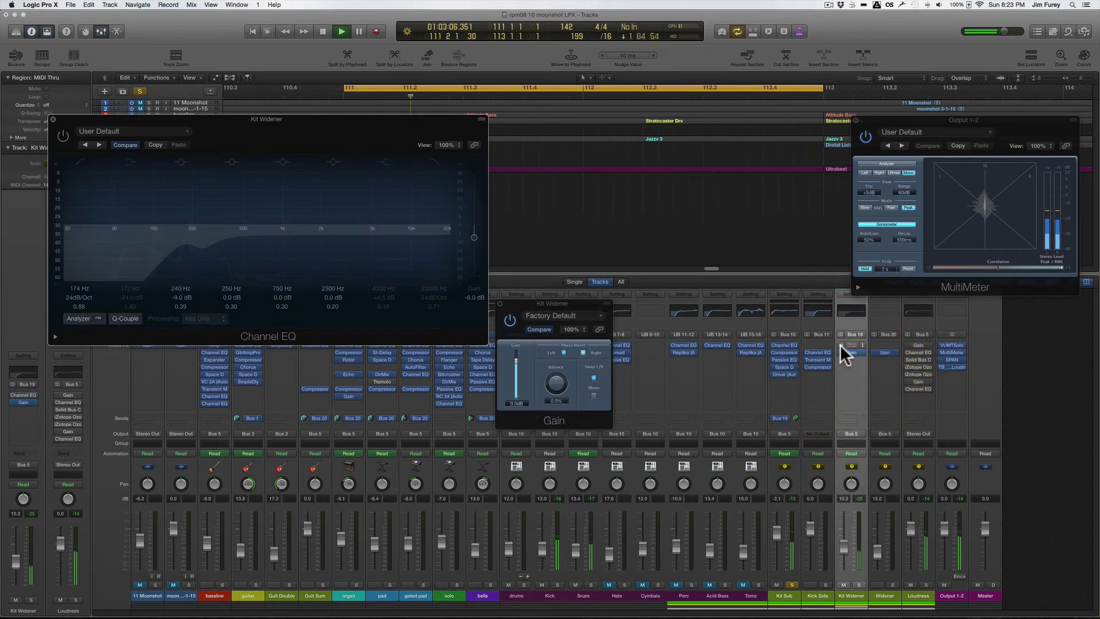
pyautogui.click(840, 345)
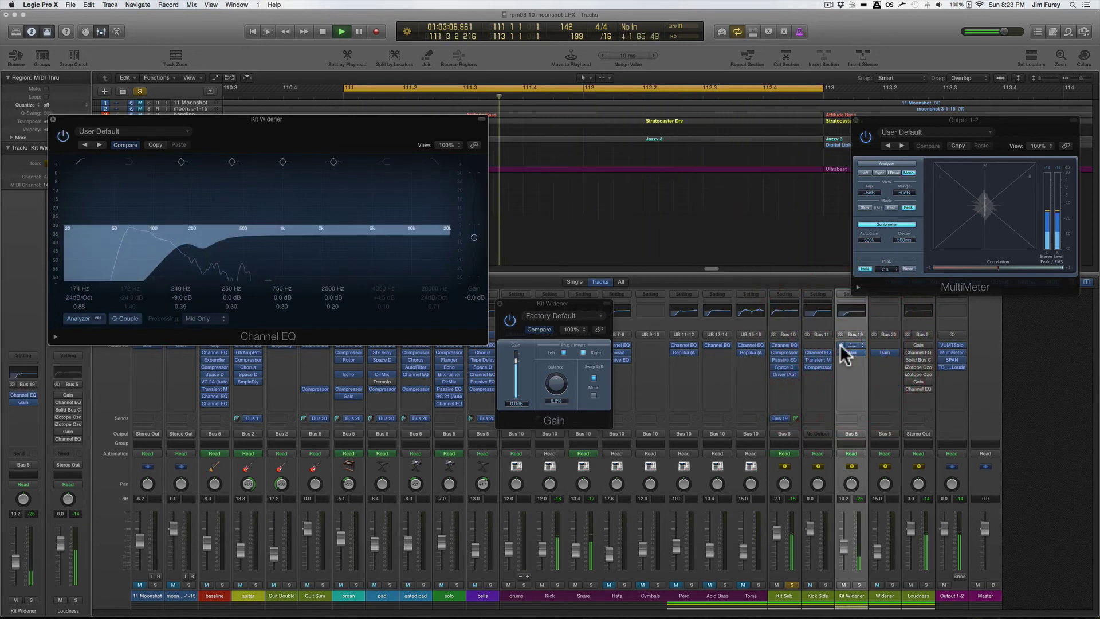
pyautogui.click(840, 345)
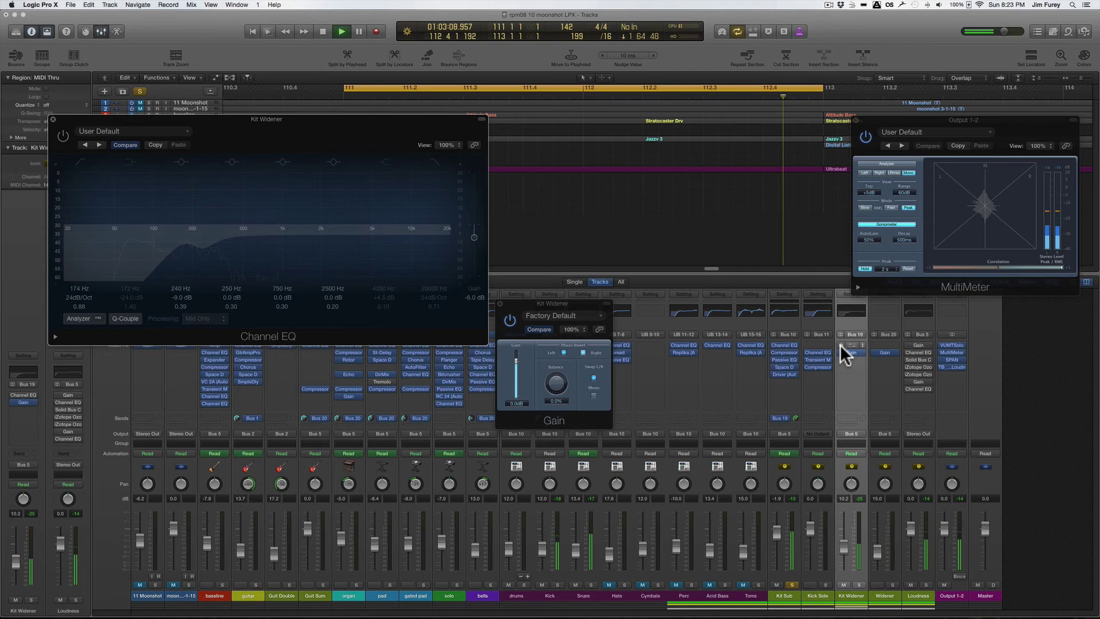
pyautogui.click(840, 345)
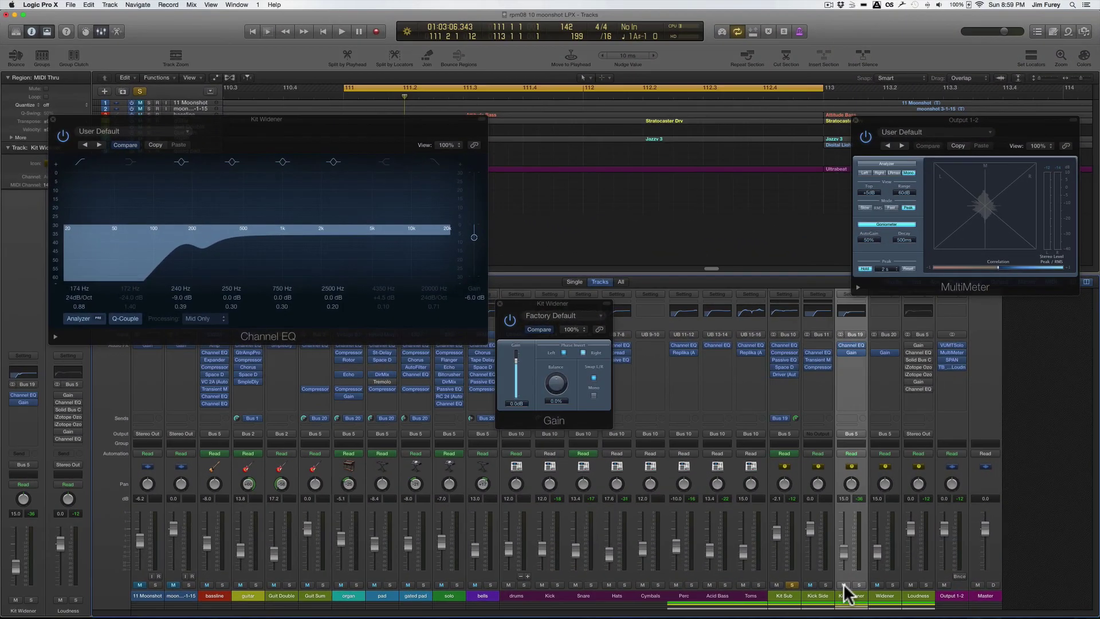
# Step: Start playback and compare the drums by muting, then unmuting, the Kit Widener bus
pyautogui.press('space')
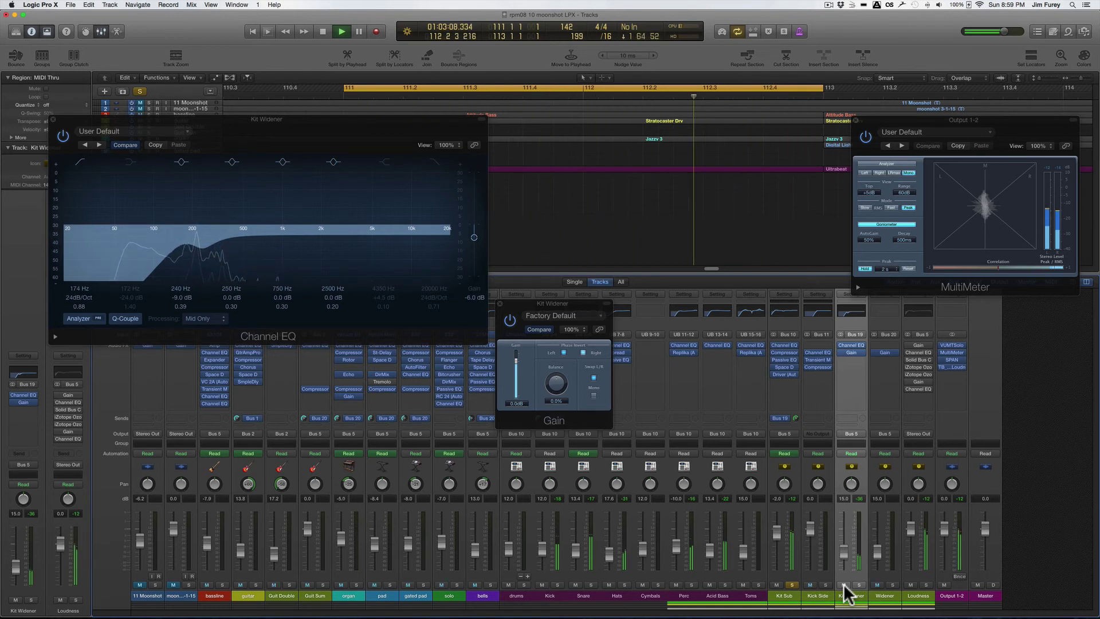
pyautogui.click(845, 584)
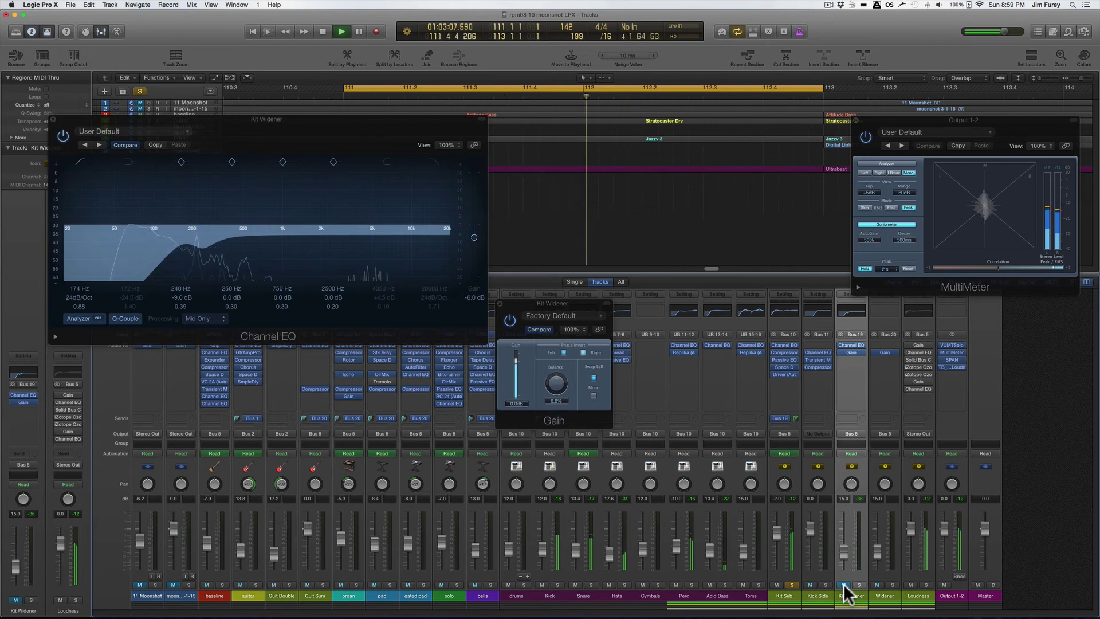
pyautogui.click(844, 584)
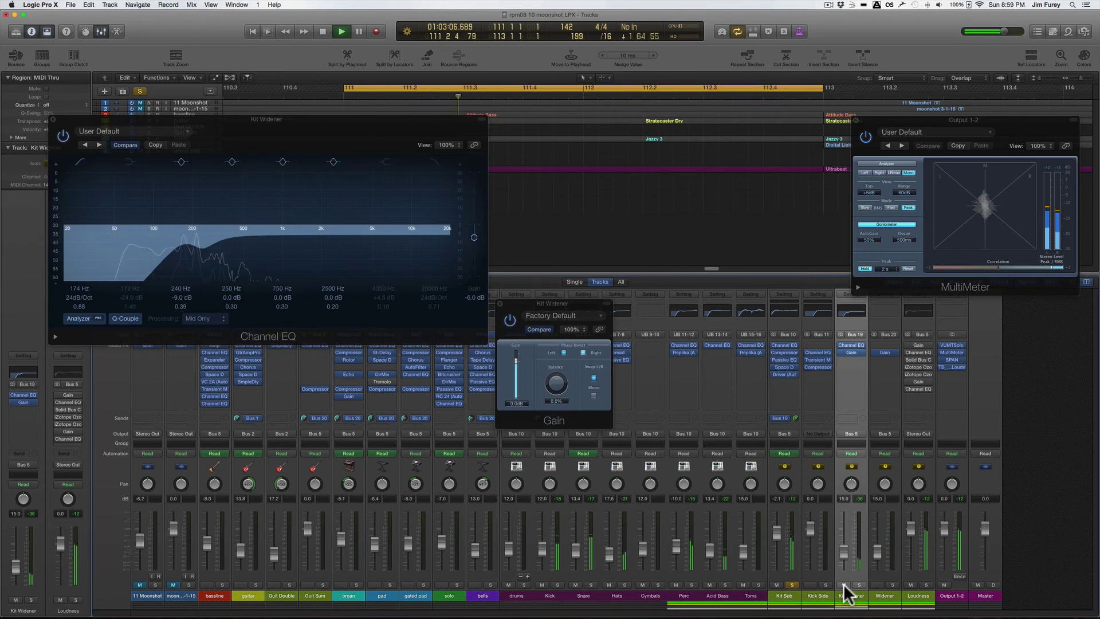
# Step: Stop playback, leaving the Kit Widener bus unmuted
pyautogui.press('space')
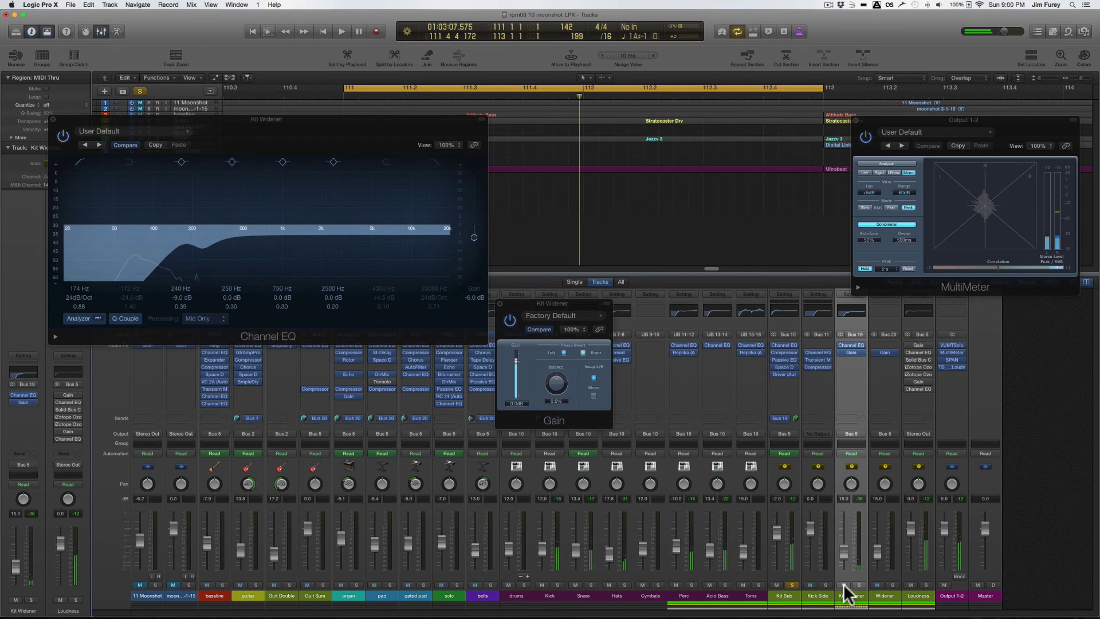